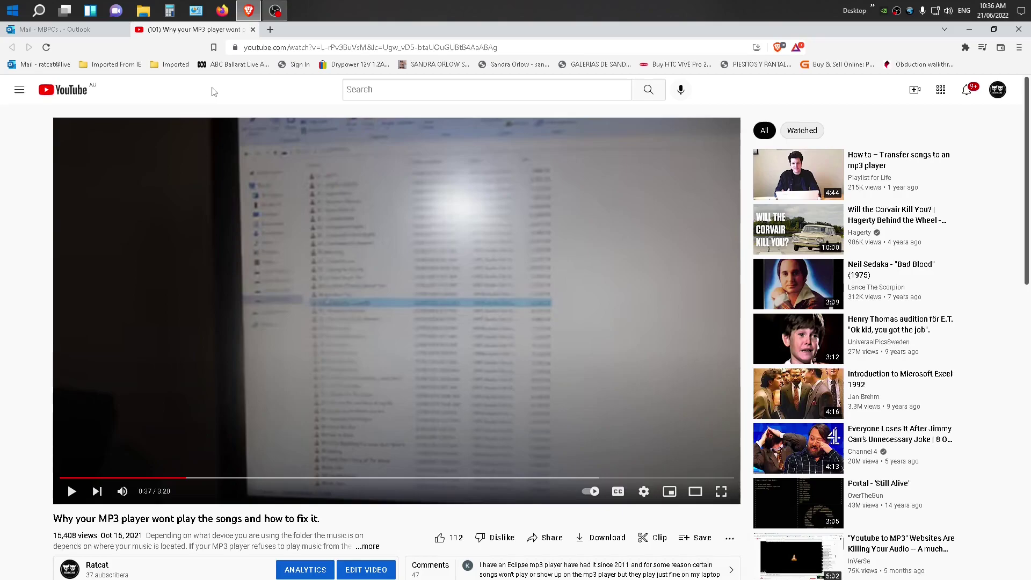
# Step: Open Control Panel by searching "co" from the Start menu
pyautogui.click(13, 10)
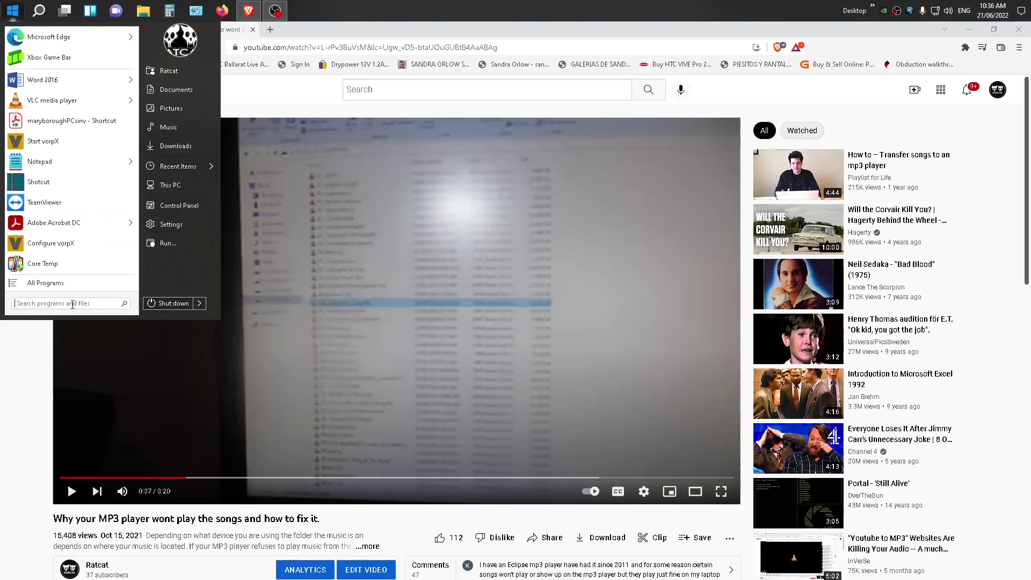
pyautogui.write('co')
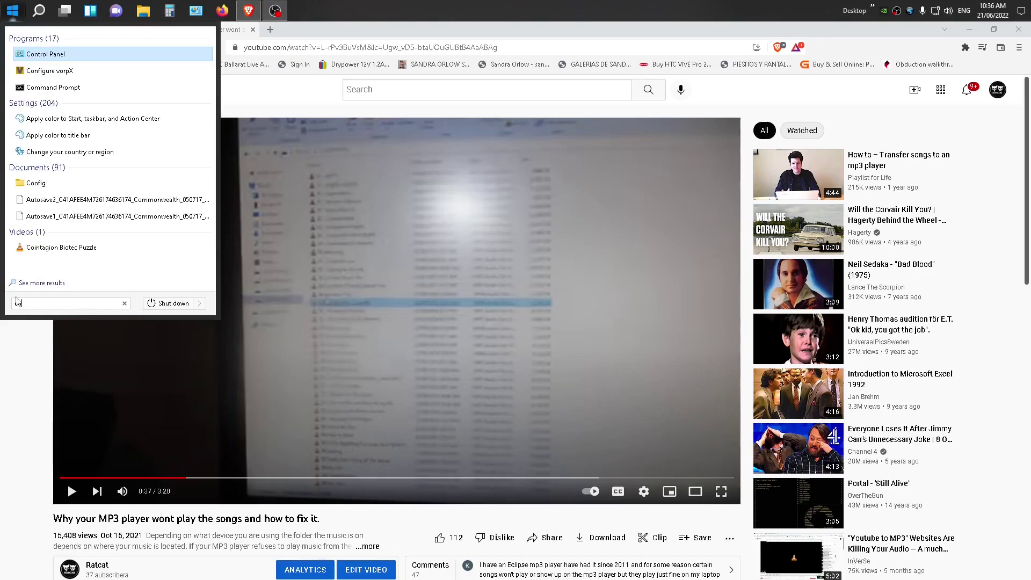
pyautogui.click(45, 53)
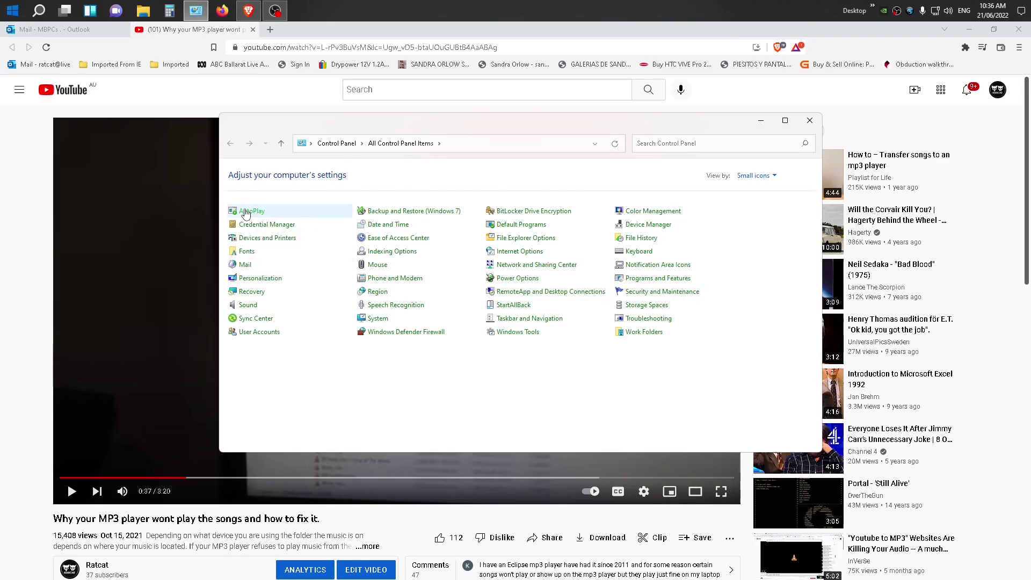
# Step: Open the AutoPlay page from the All Control Panel Items list
pyautogui.click(246, 212)
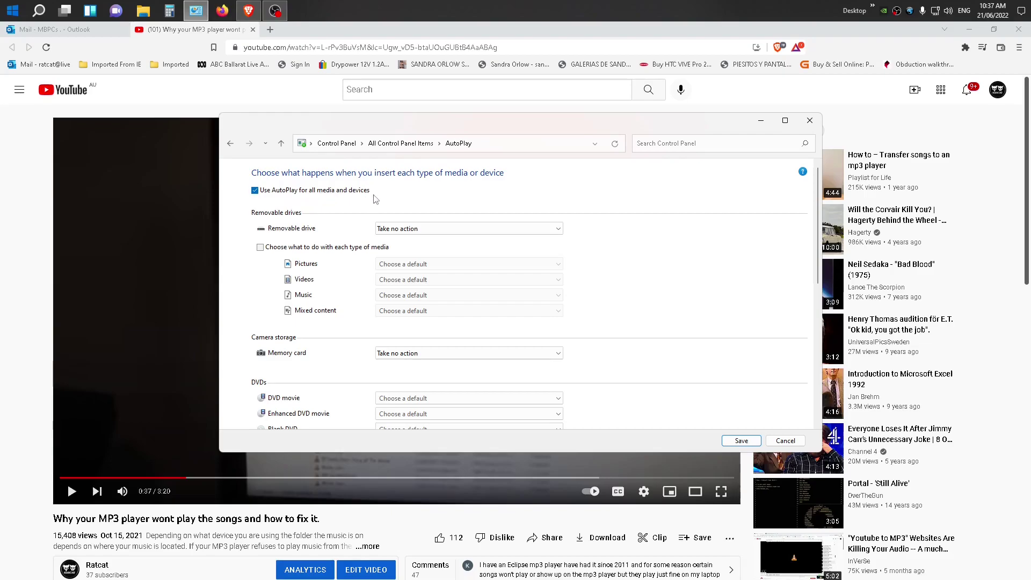
# Step: Enable AutoPlay for all devices, set removable drives to 'Open folder to view files', then Cancel
pyautogui.click(255, 191)
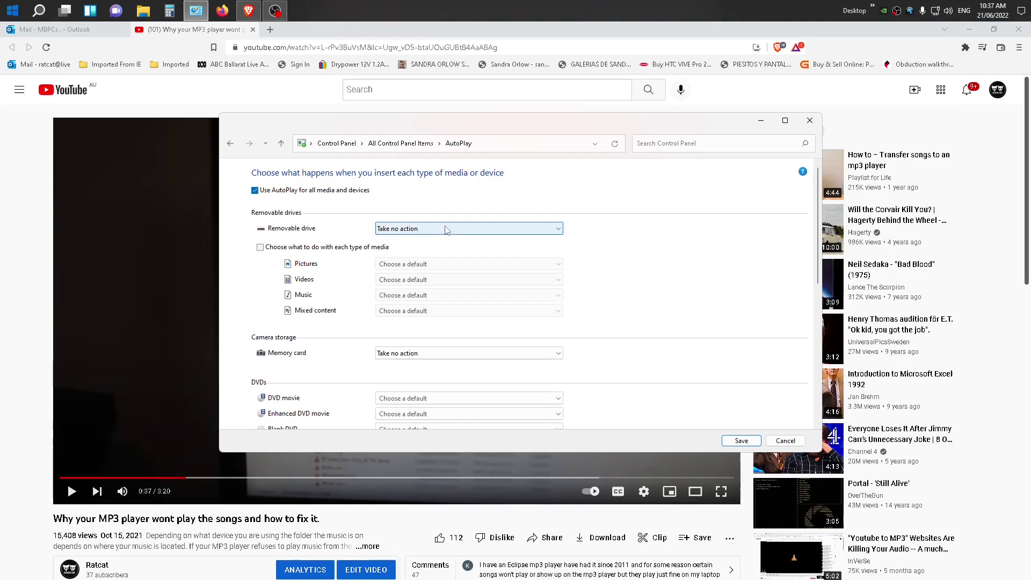
pyautogui.click(559, 231)
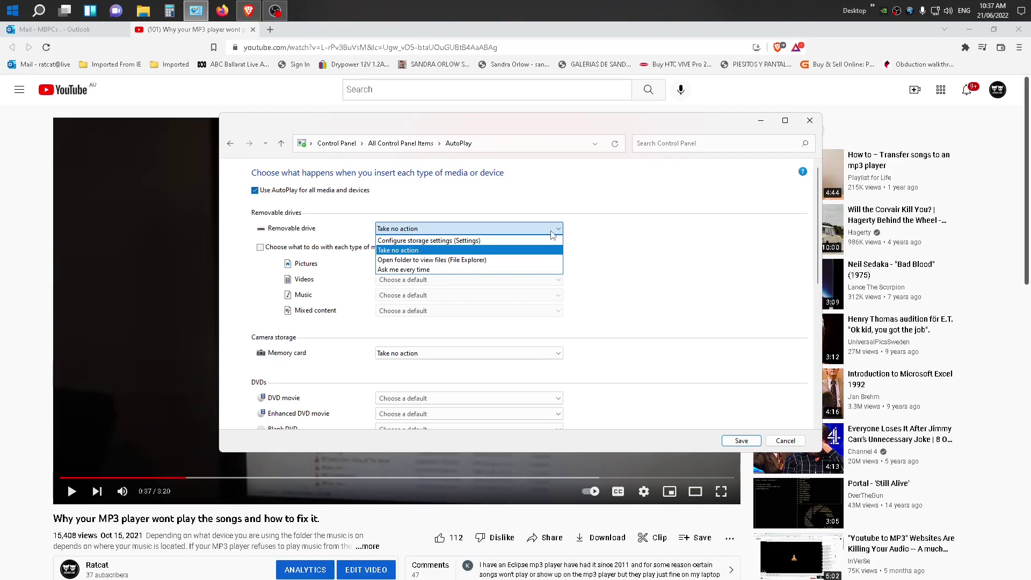
pyautogui.click(397, 262)
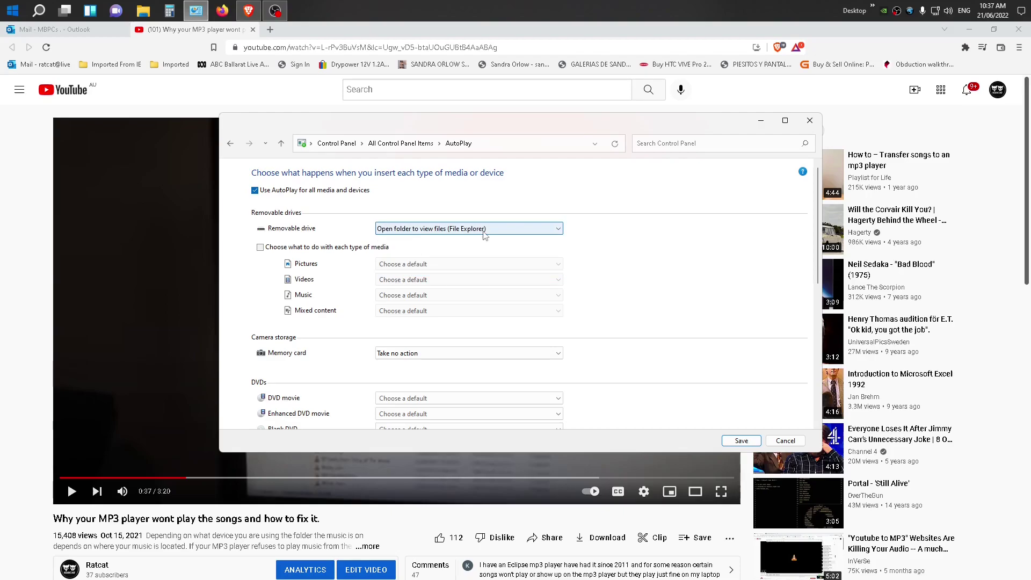
pyautogui.click(602, 288)
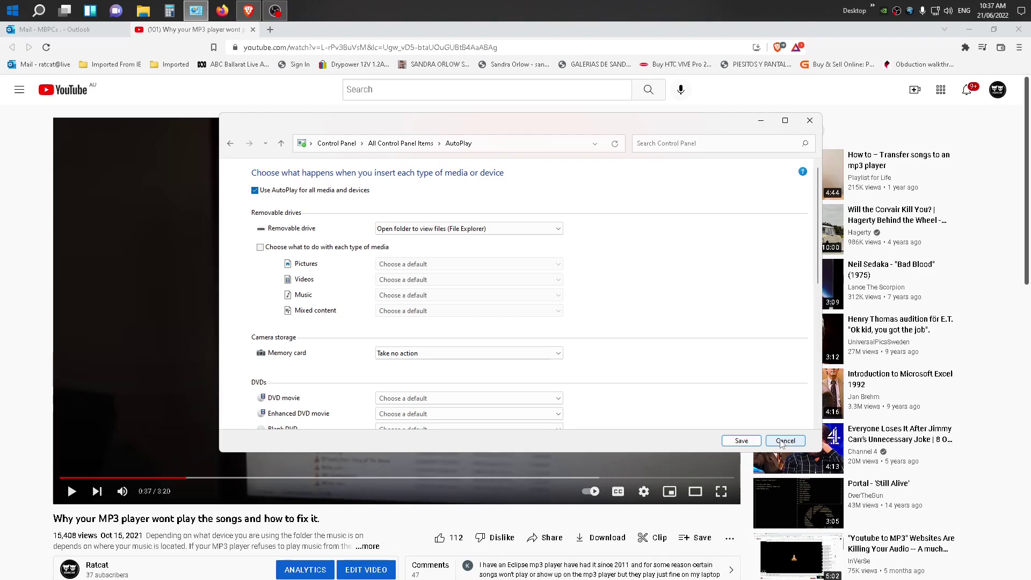
pyautogui.click(781, 442)
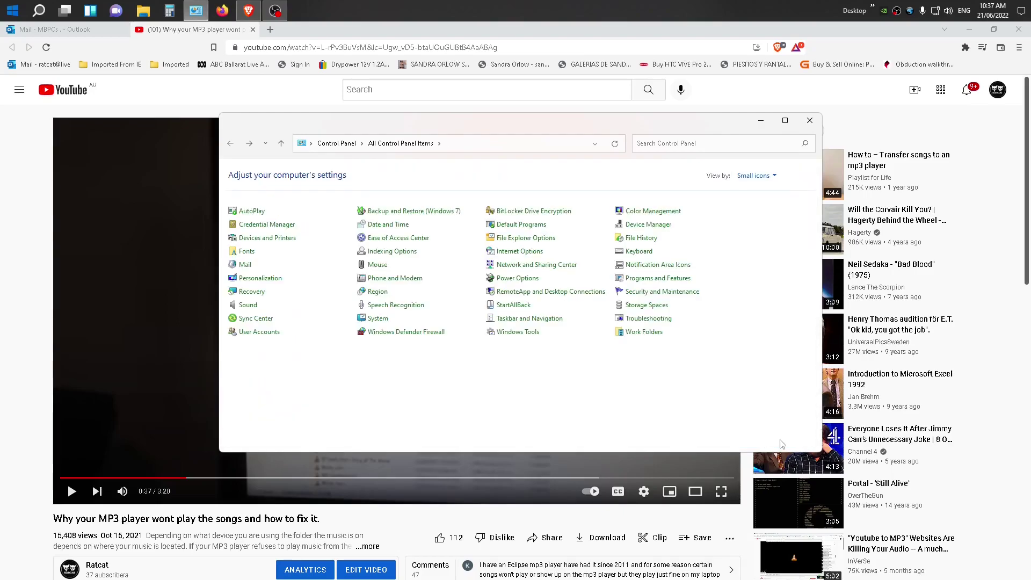
# Step: Close Control Panel, unlock the taskbar and move it to the bottom edge
pyautogui.click(810, 121)
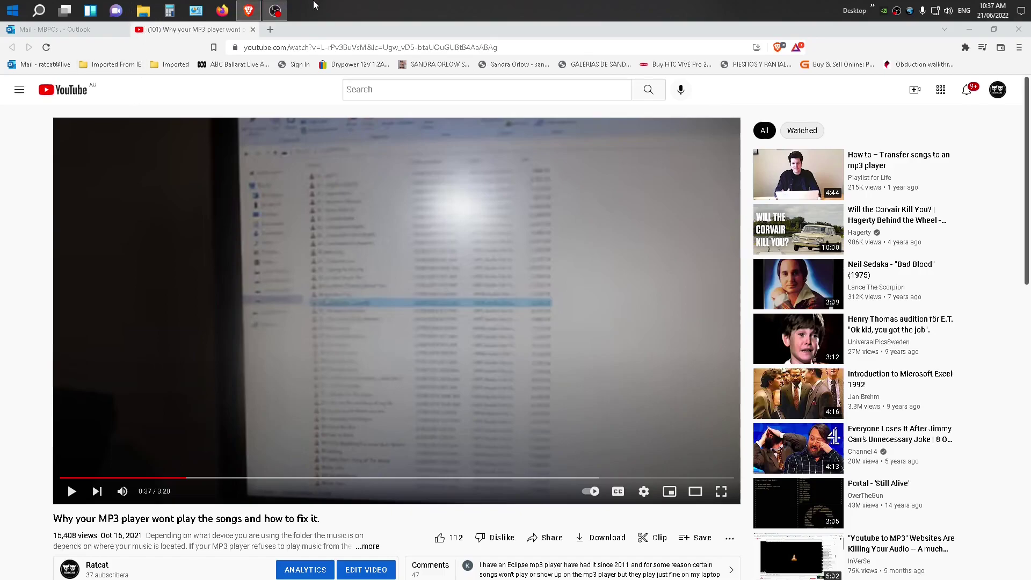
pyautogui.rightClick(414, 9)
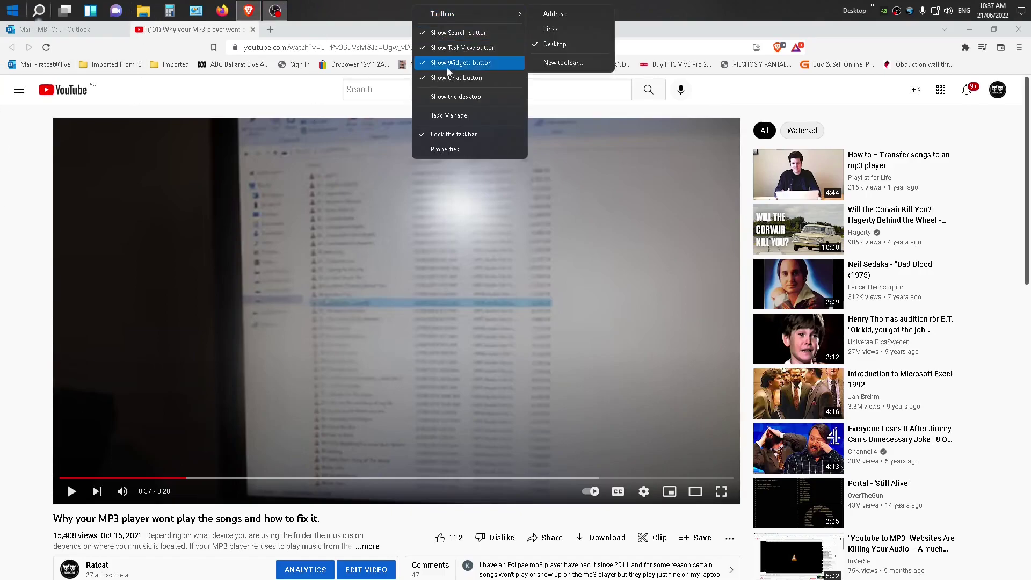
pyautogui.click(454, 121)
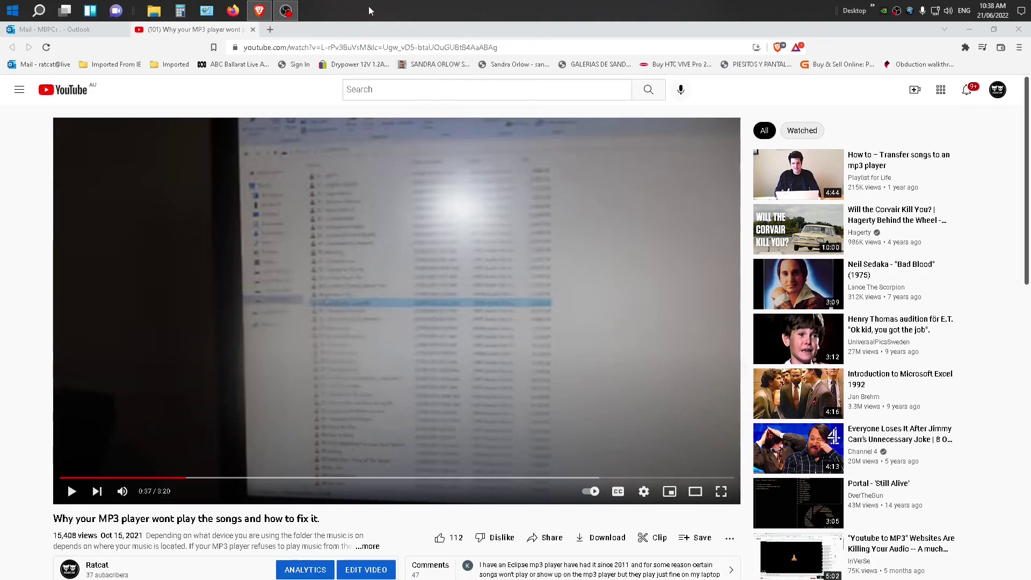
pyautogui.moveTo(222, 430); pyautogui.dragTo(155, 568)
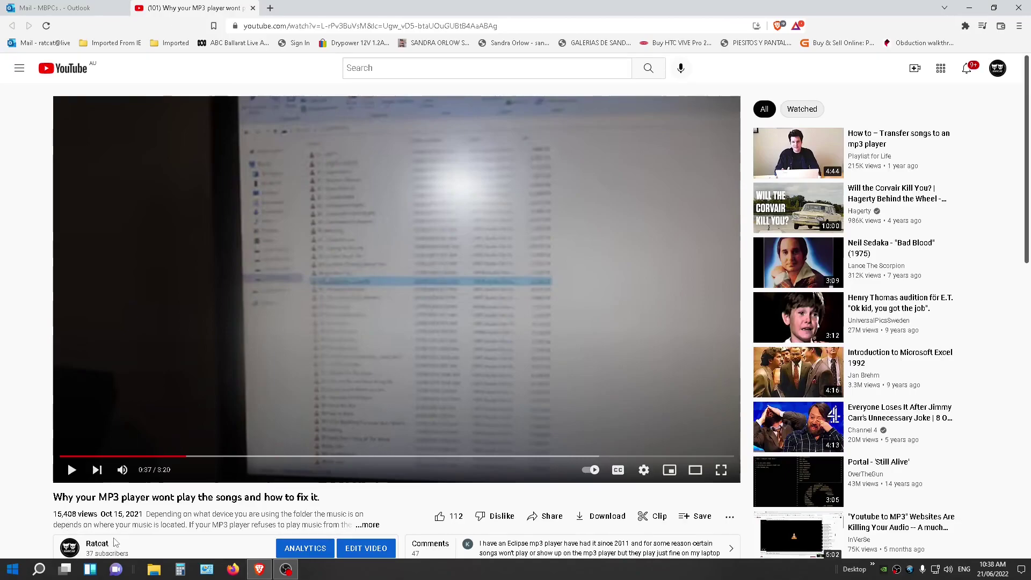
# Step: Open File Explorer at This PC from the taskbar icon
pyautogui.click(156, 570)
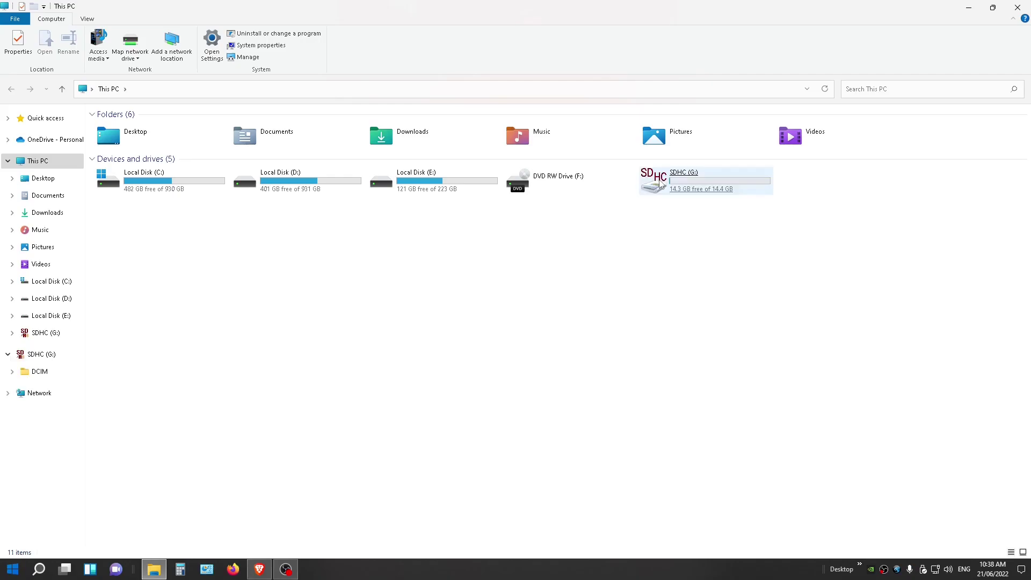
# Step: Open the SDHC (G:) card and browse into its DCIM folder
pyautogui.click(676, 187)
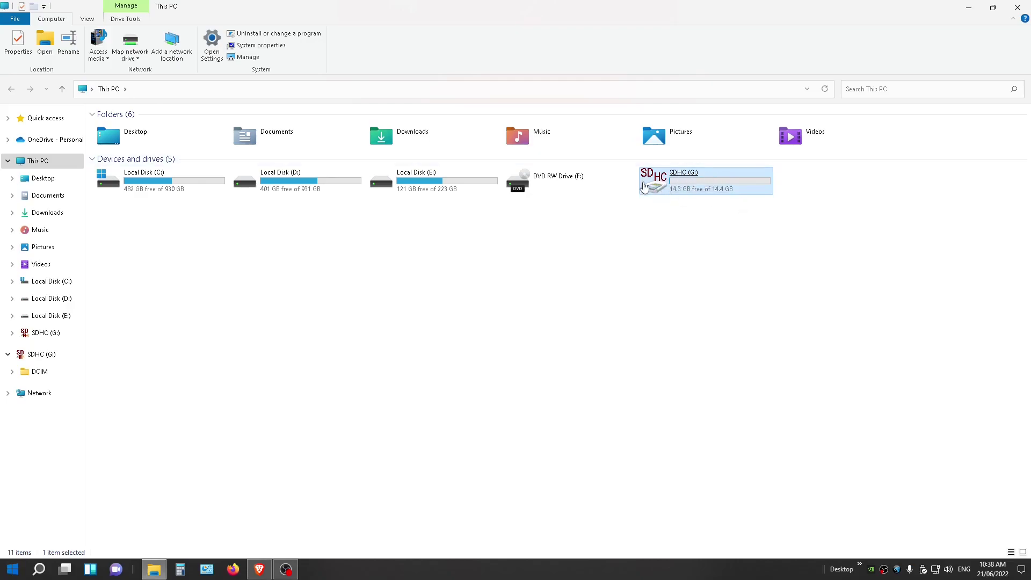
pyautogui.doubleClick(681, 182)
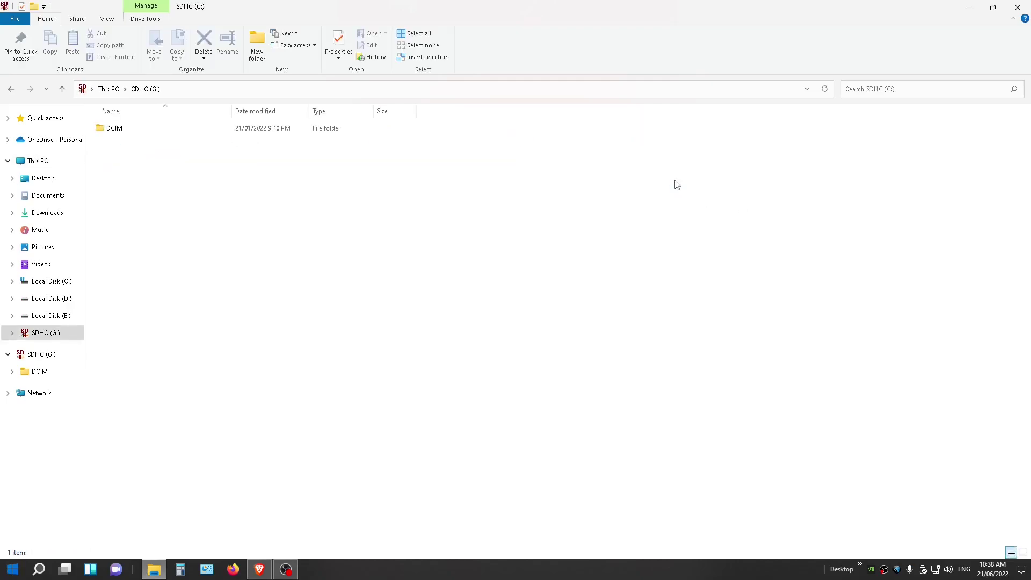
pyautogui.click(115, 128)
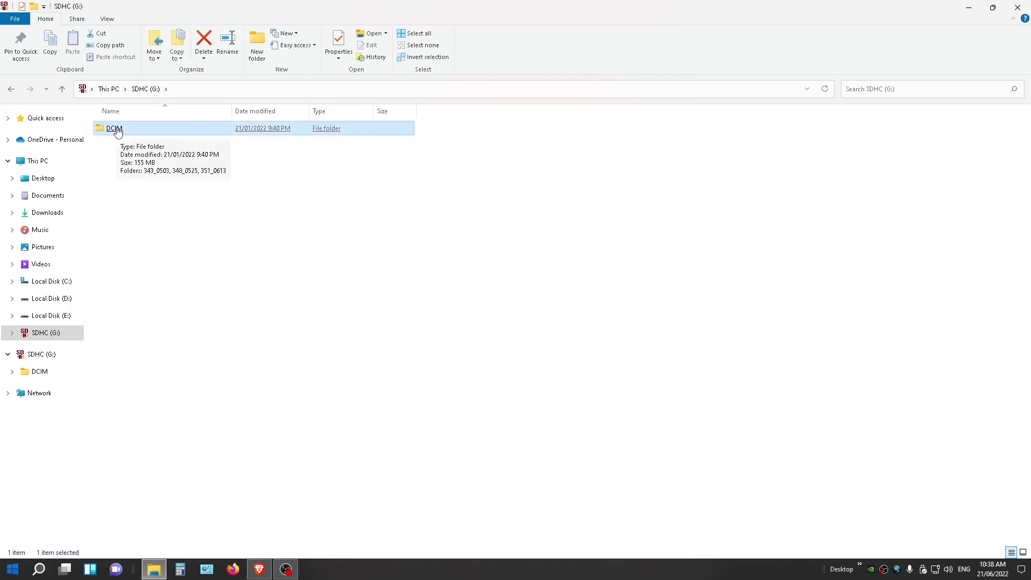
pyautogui.doubleClick(114, 128)
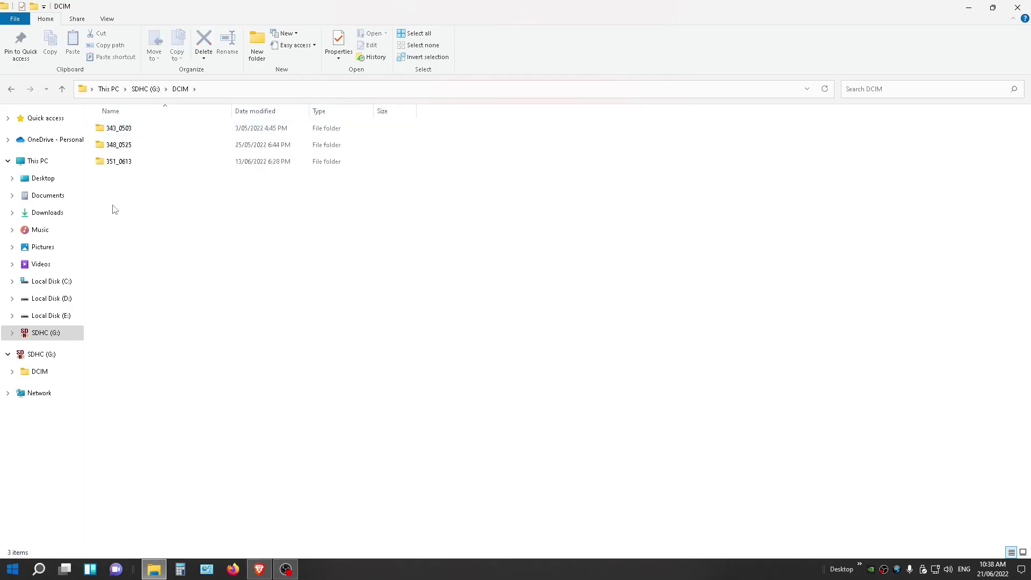
pyautogui.click(119, 162)
# Step: Go back twice to This PC and close File Explorer
pyautogui.click(11, 89)
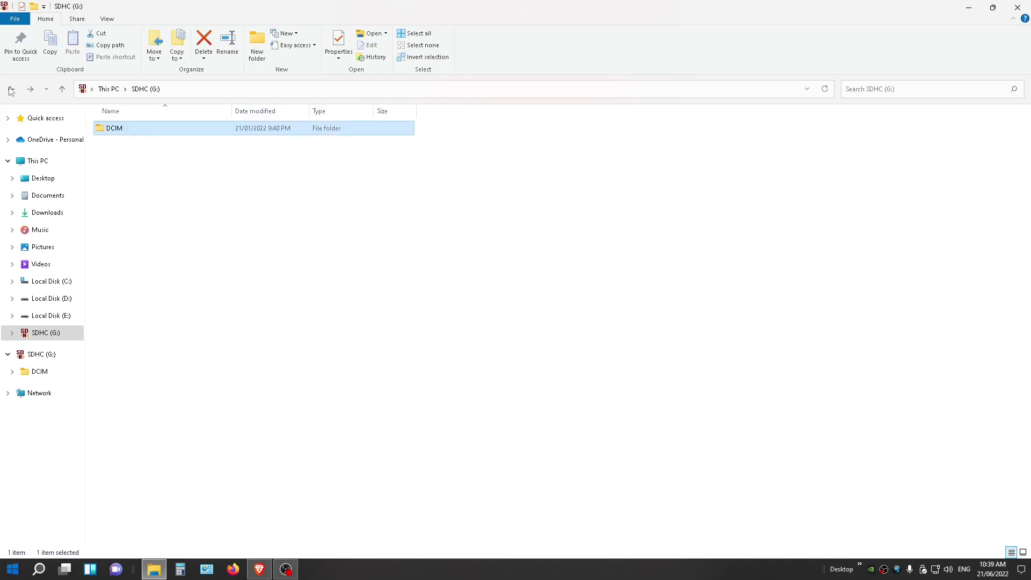
pyautogui.click(11, 89)
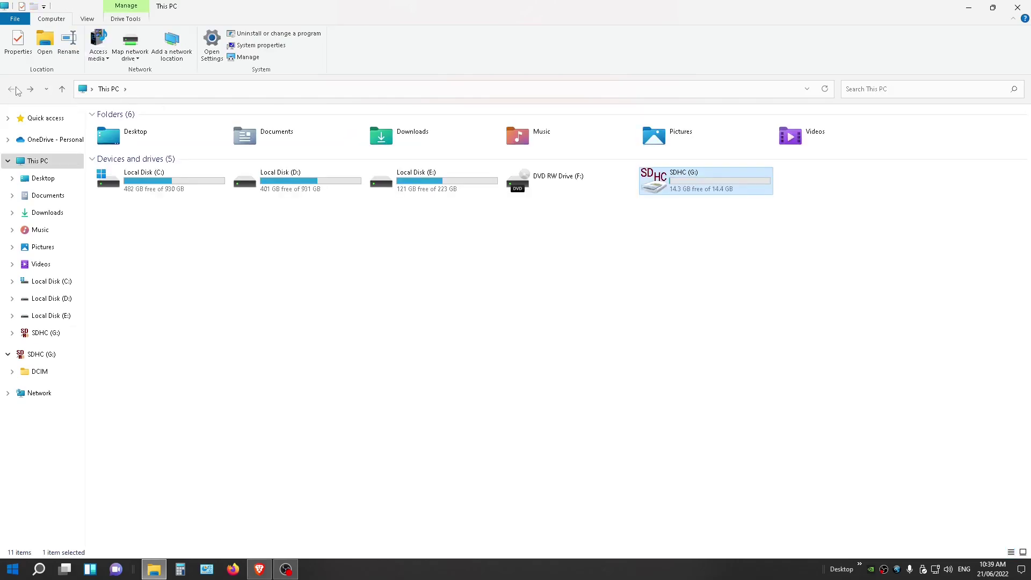
pyautogui.click(1019, 8)
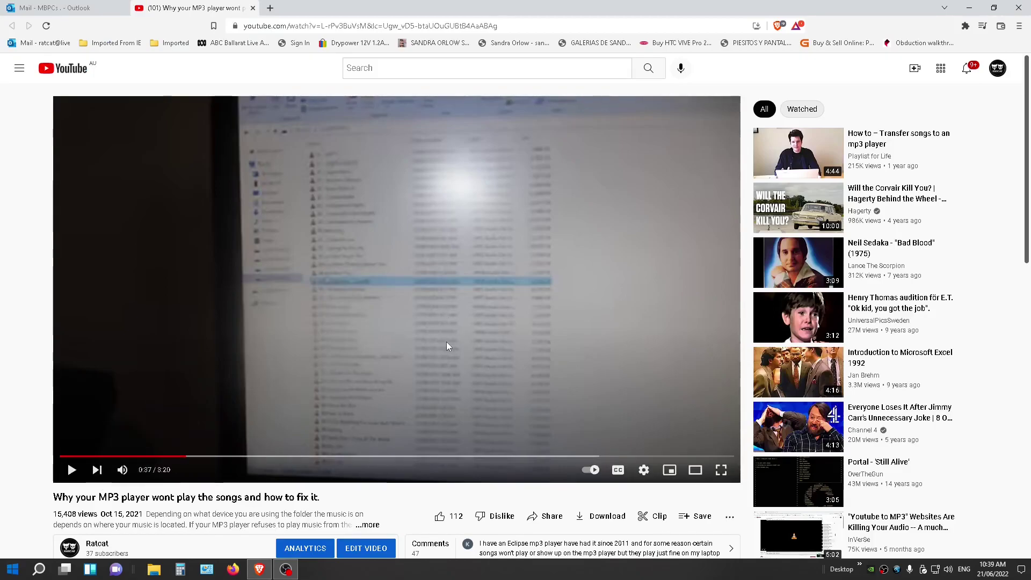
pyautogui.scroll(-3, 447, 342)
pyautogui.scroll(-1, 447, 352)
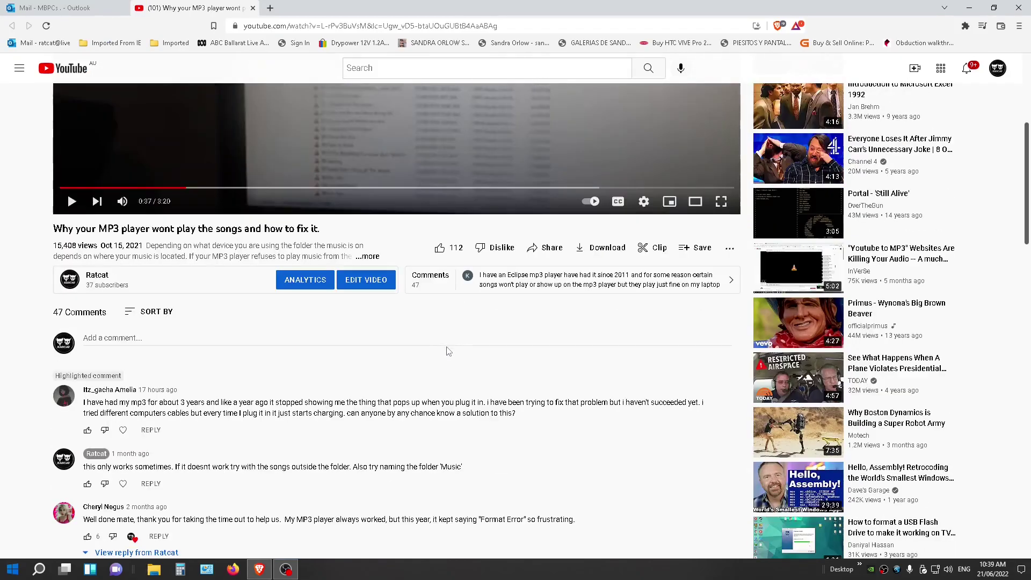
pyautogui.scroll(3, 145, 511)
pyautogui.scroll(2, 234, 504)
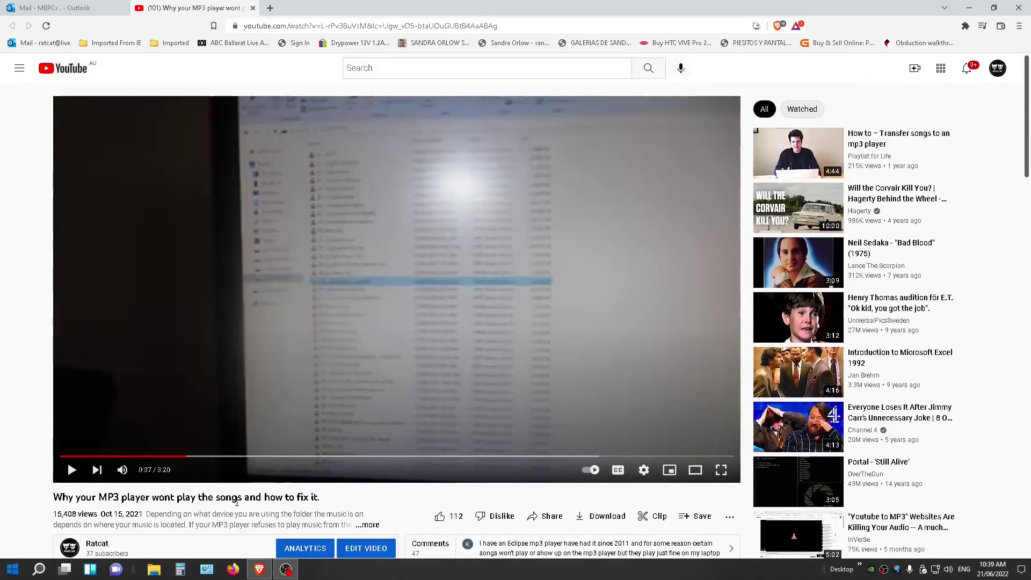